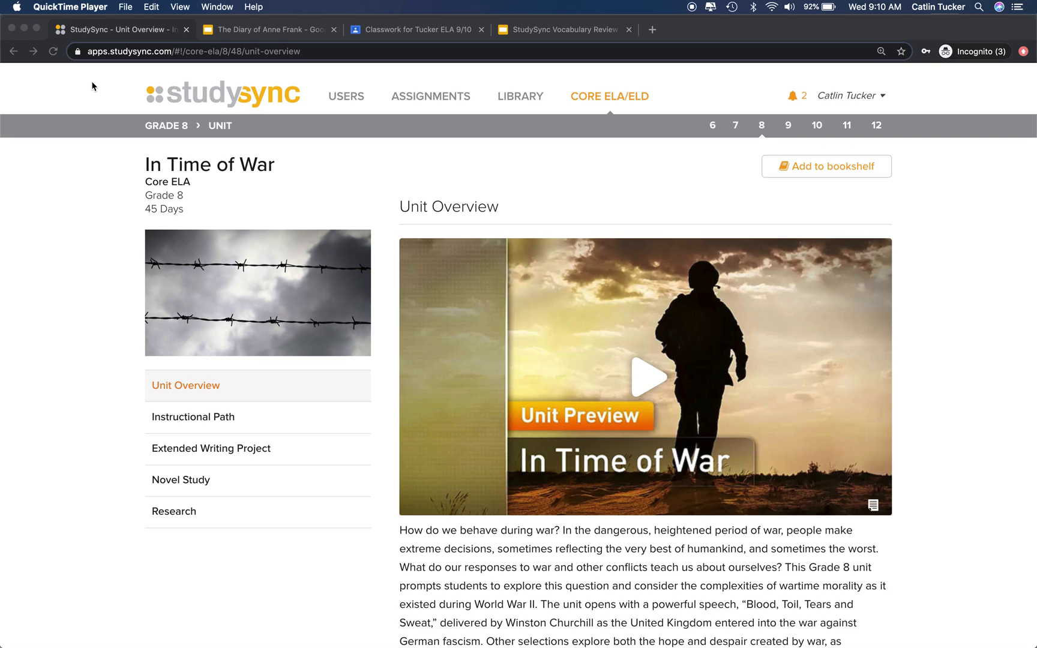
Step: Expand the Anne Frank lessons in the unit's Instructional Path and preview 'First Read: The Diary of Anne Frank'
click(193, 424)
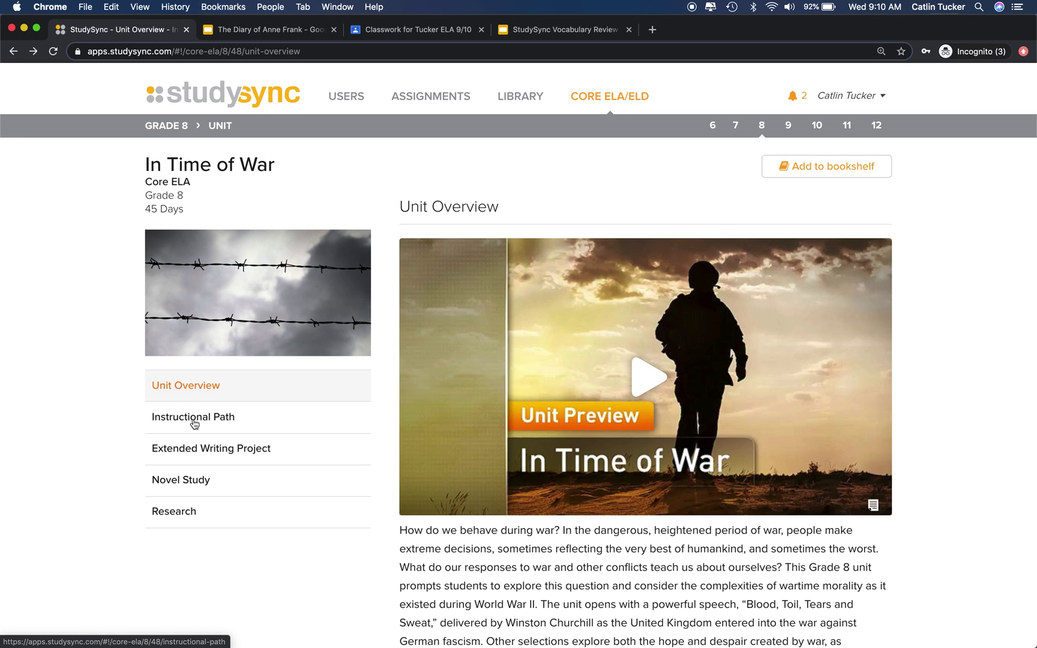
click(193, 420)
click(456, 364)
scroll(646, 366, down, 5)
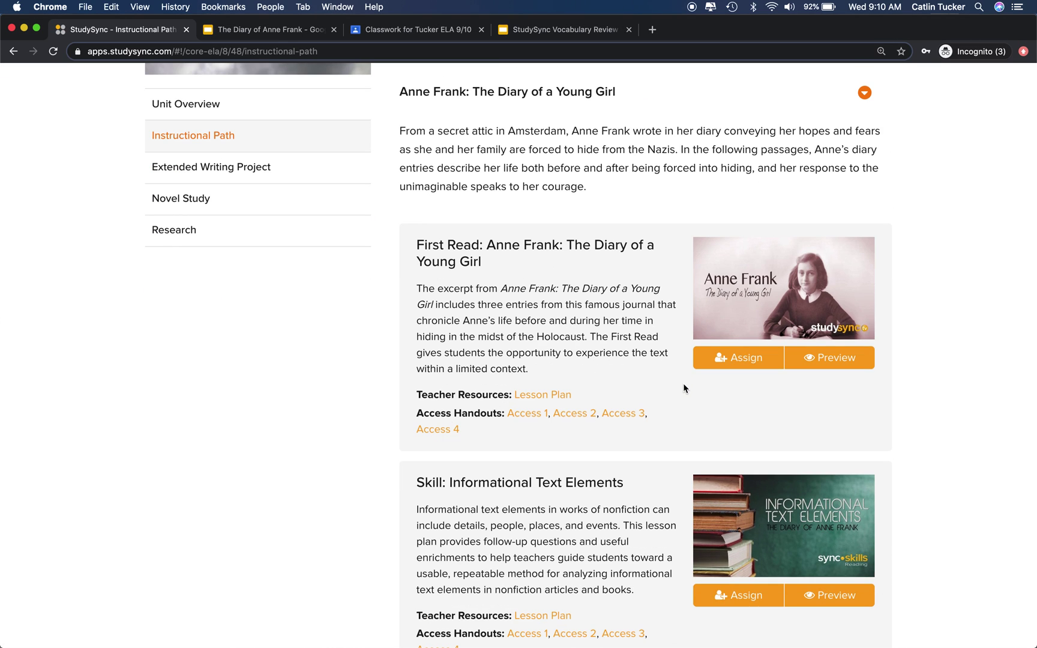
click(846, 360)
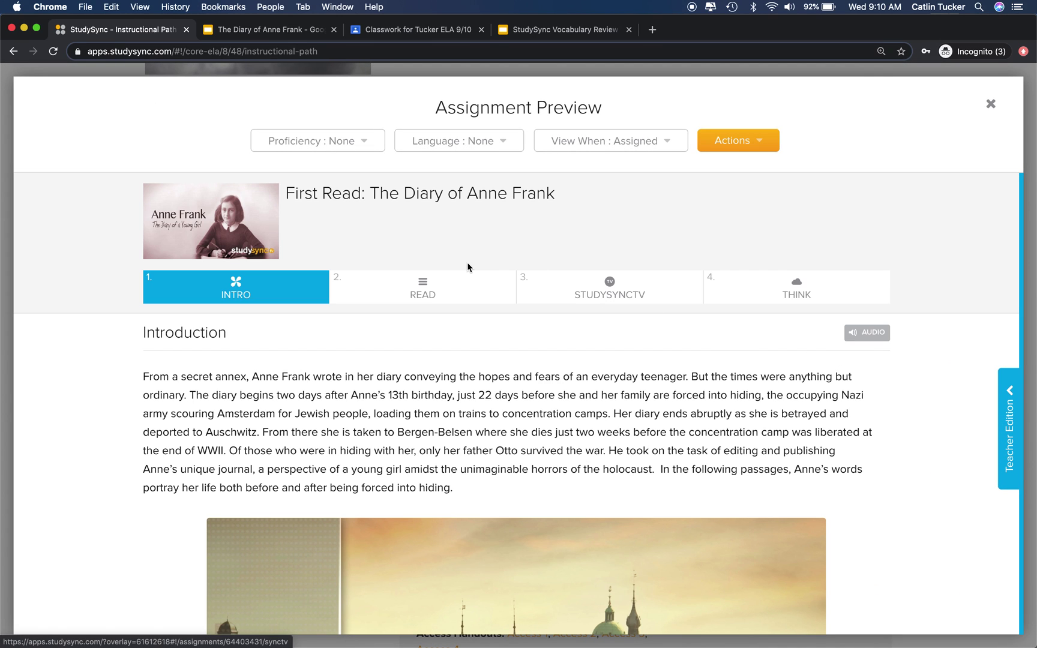
click(459, 282)
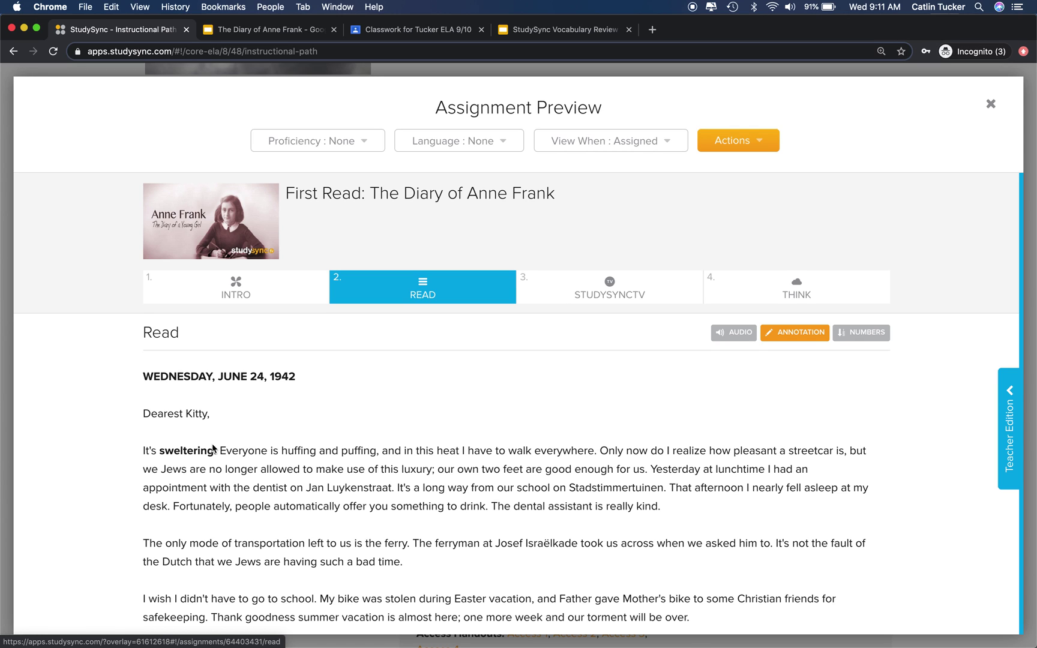
scroll(213, 449, down, 4)
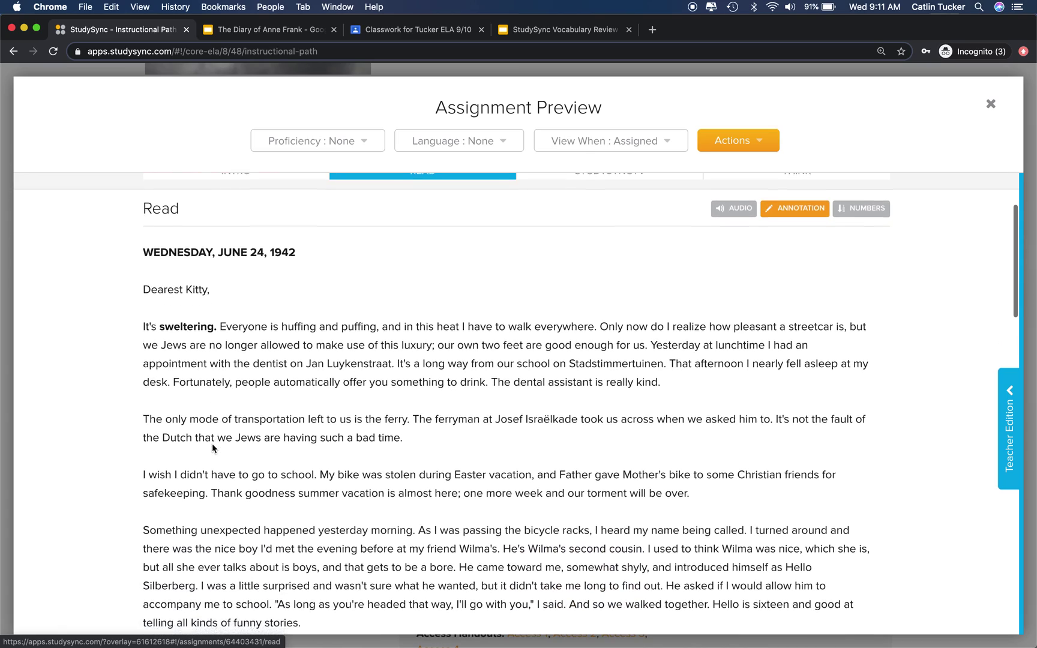
scroll(212, 445, down, 6)
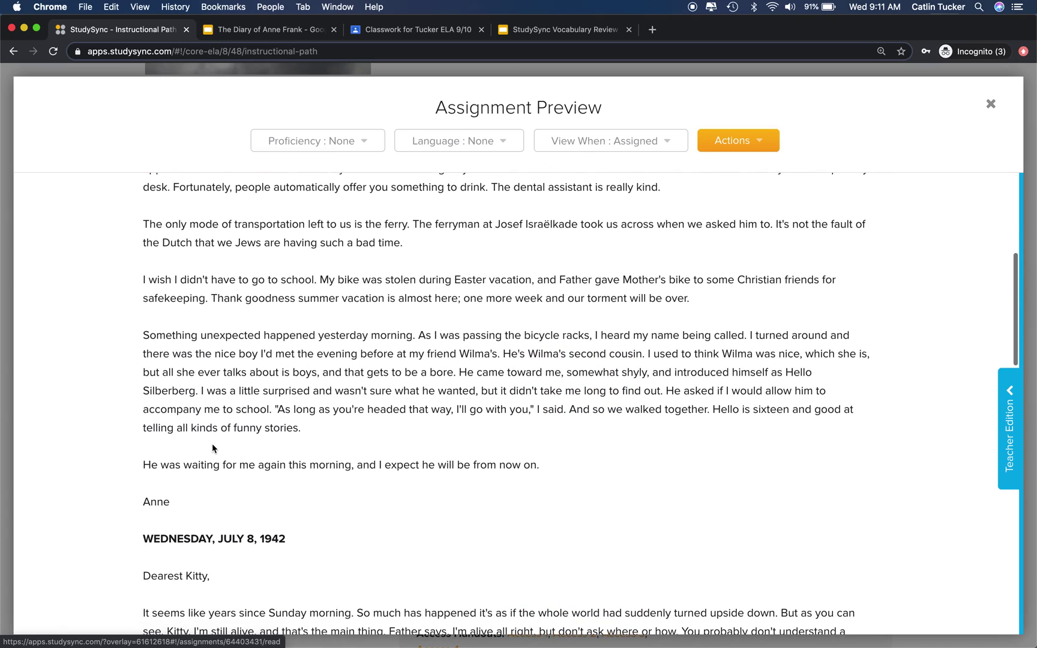
scroll(212, 444, down, 3)
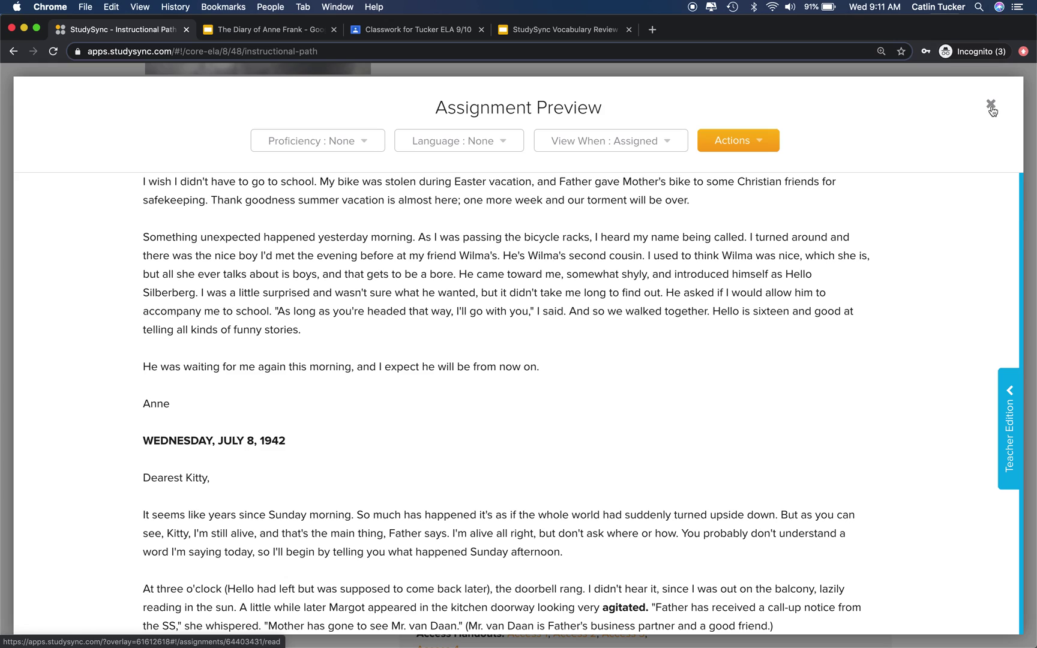
click(991, 109)
scroll(864, 253, down, 5)
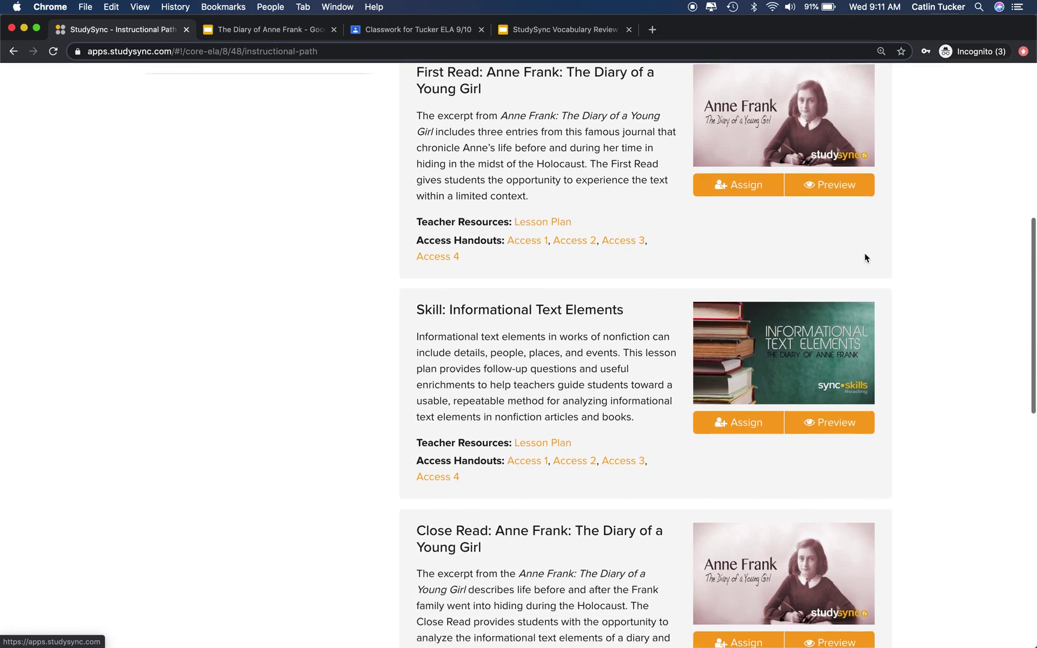
Step: Preview the Close Read lesson's vocabulary chart: agitated, anxiety, lopsided, preoccupied, sweltering
scroll(864, 257, down, 4)
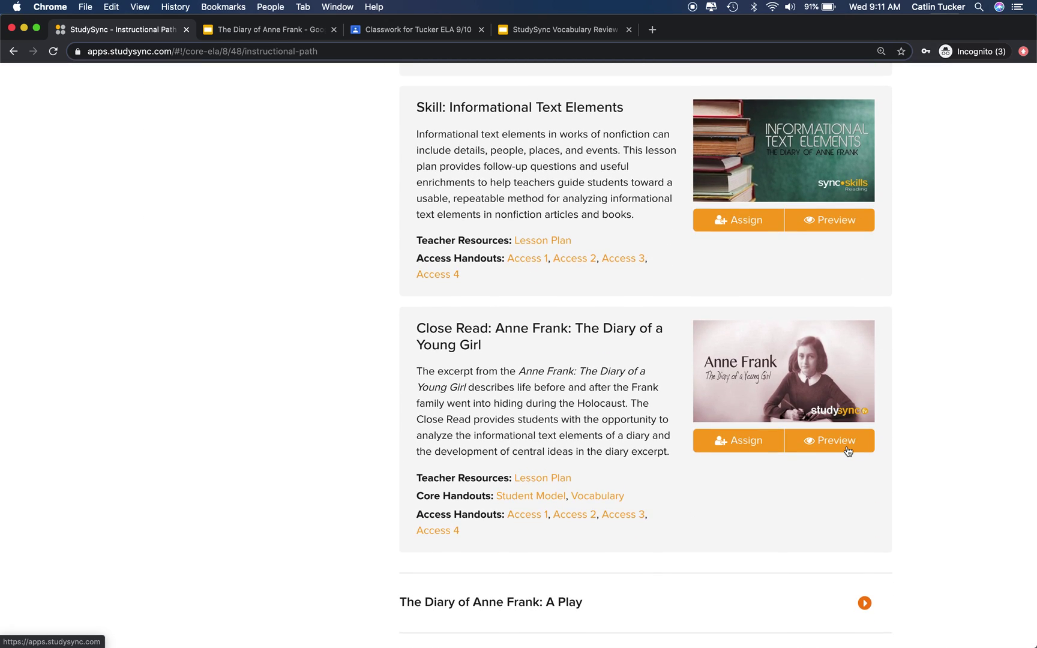
click(847, 447)
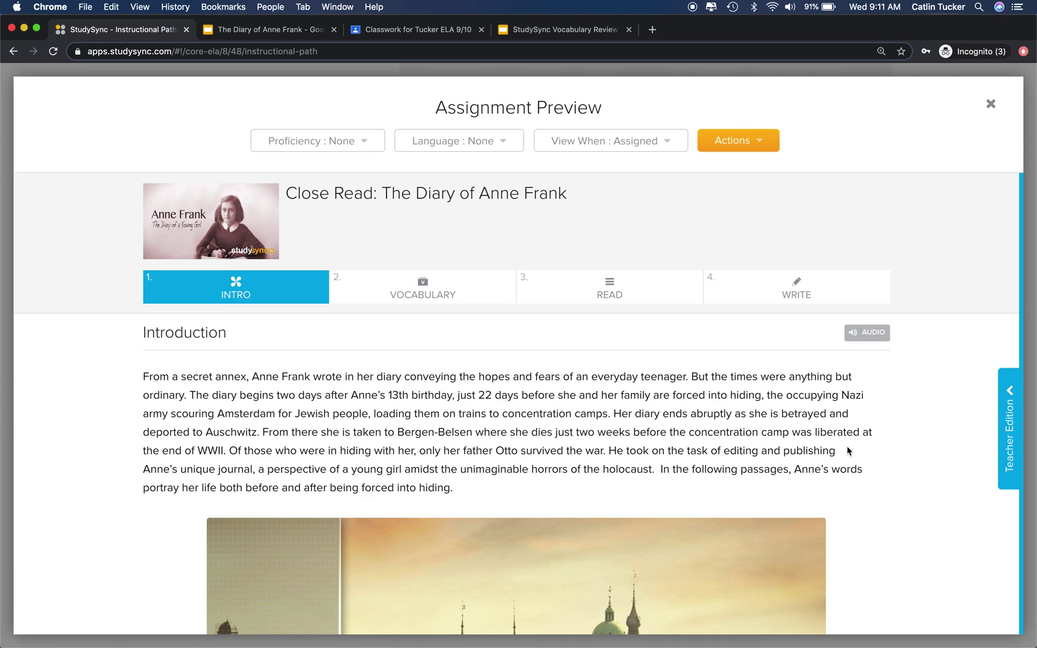
click(436, 303)
scroll(529, 371, down, 3)
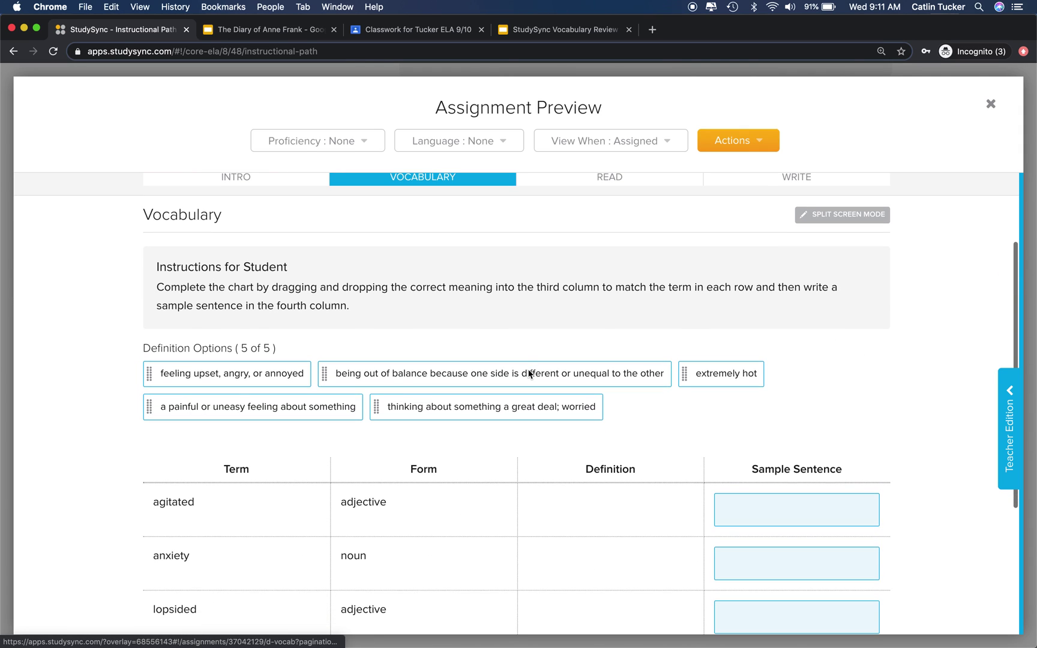
scroll(488, 549, down, 2)
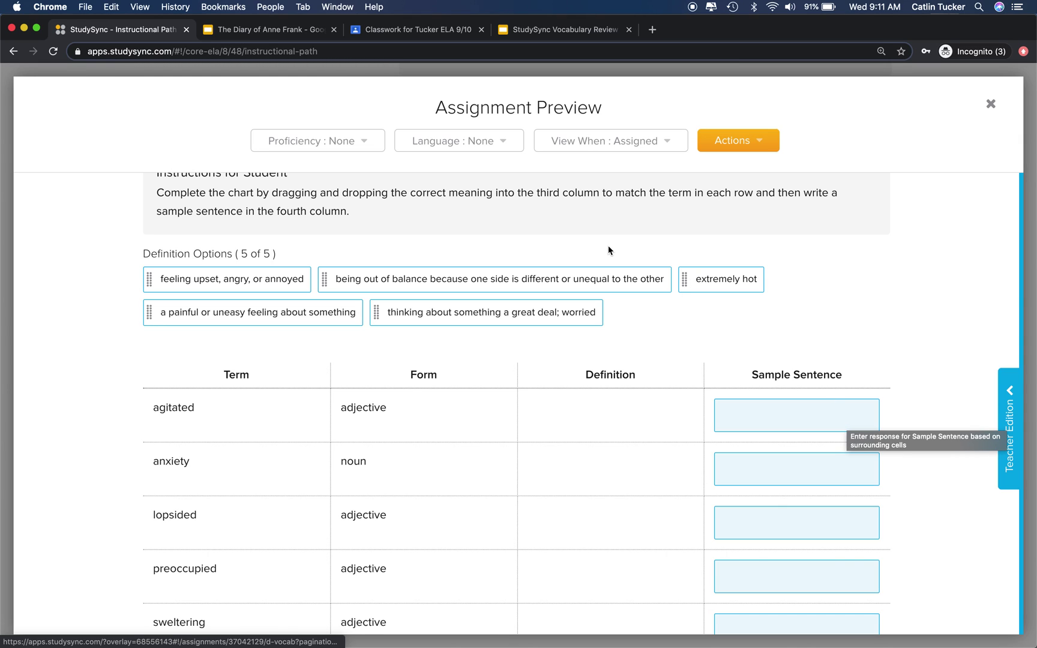
click(277, 34)
Step: Inspect the sweltering Frayer Model slide's grid and its Image, Synonym and Antonym boxes
scroll(108, 318, up, 2)
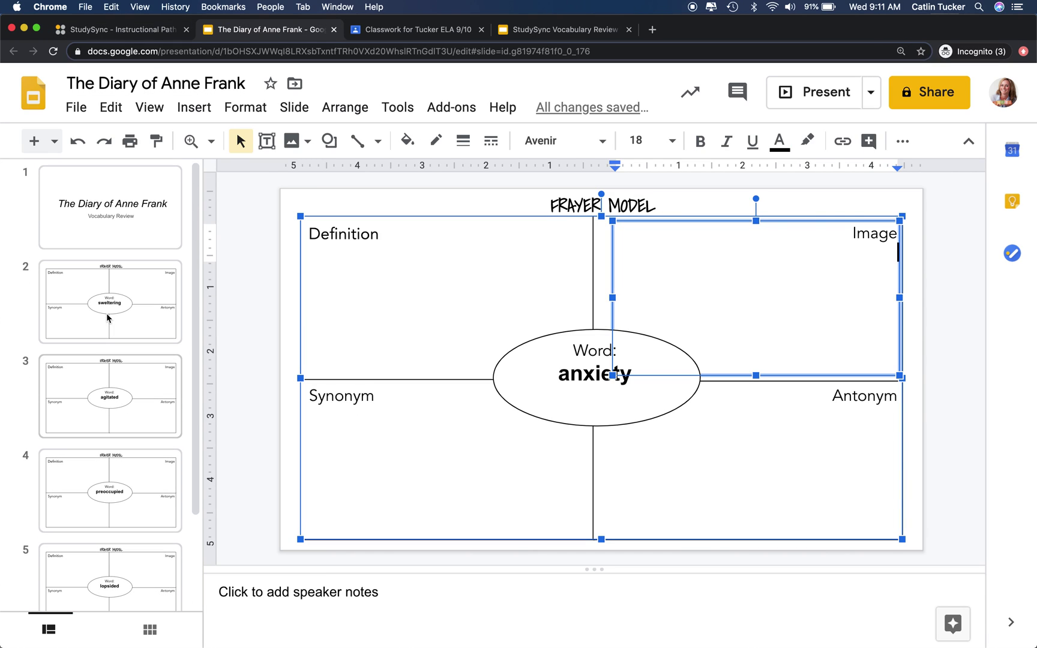
click(150, 278)
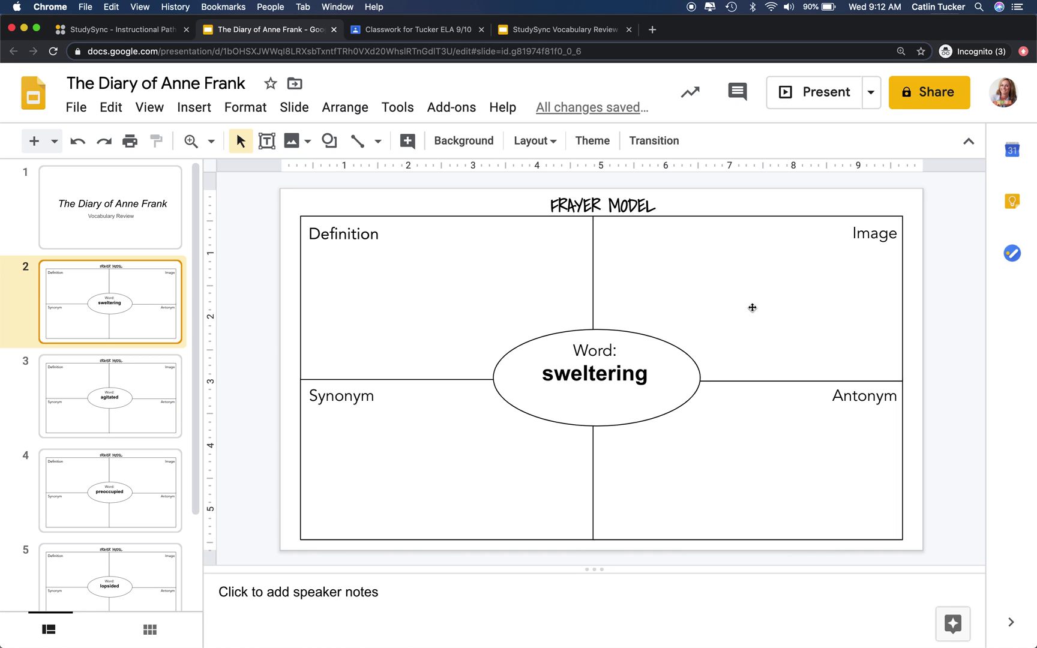
click(776, 304)
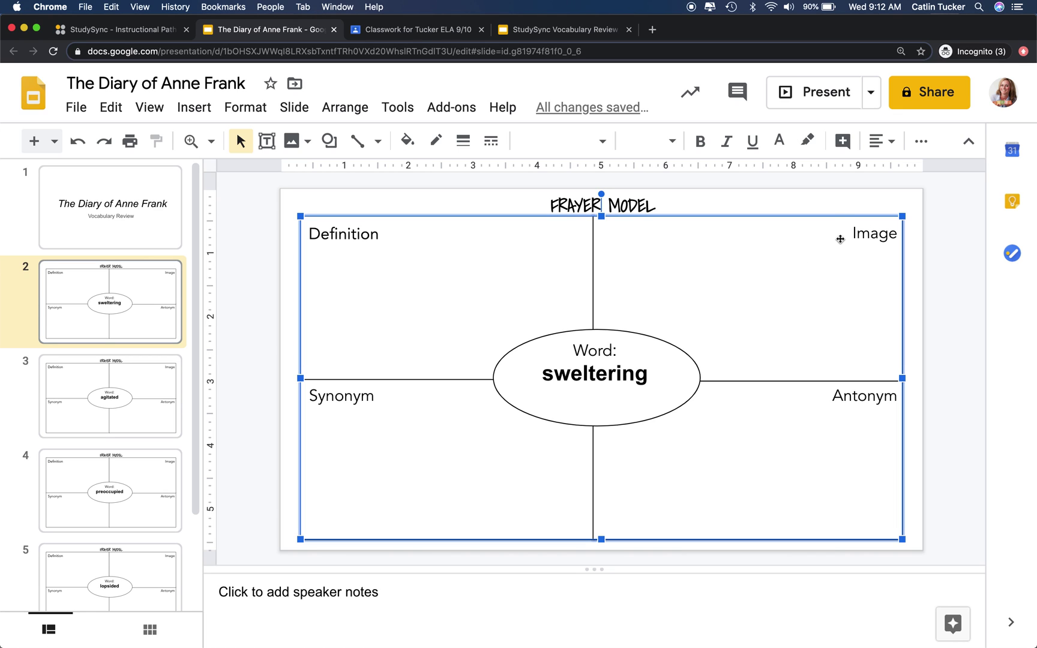
click(204, 109)
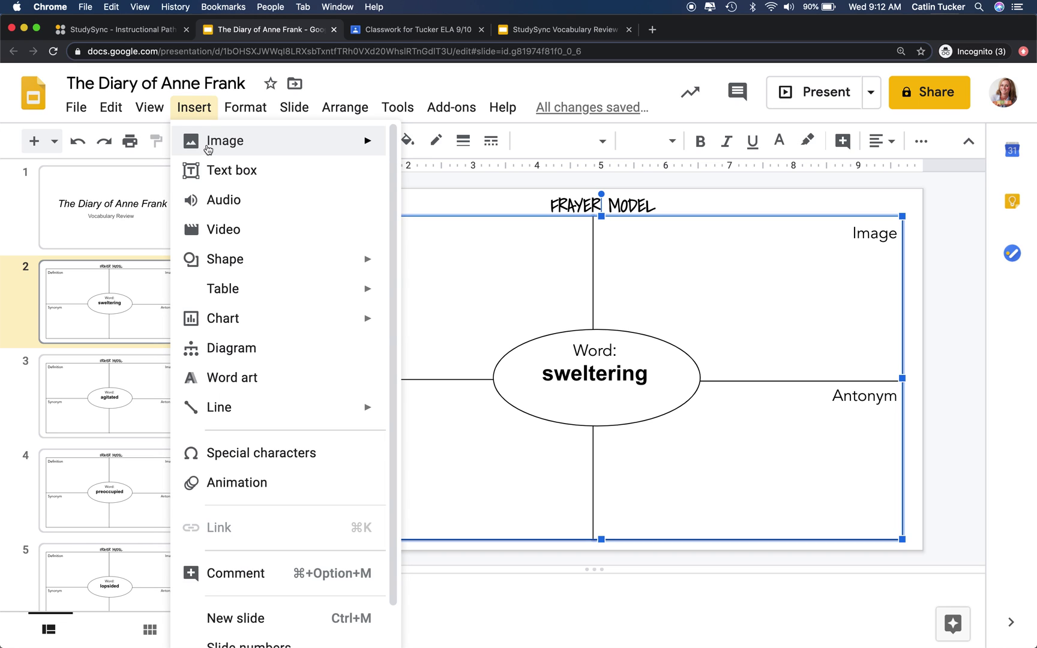
mouse_move(261, 153)
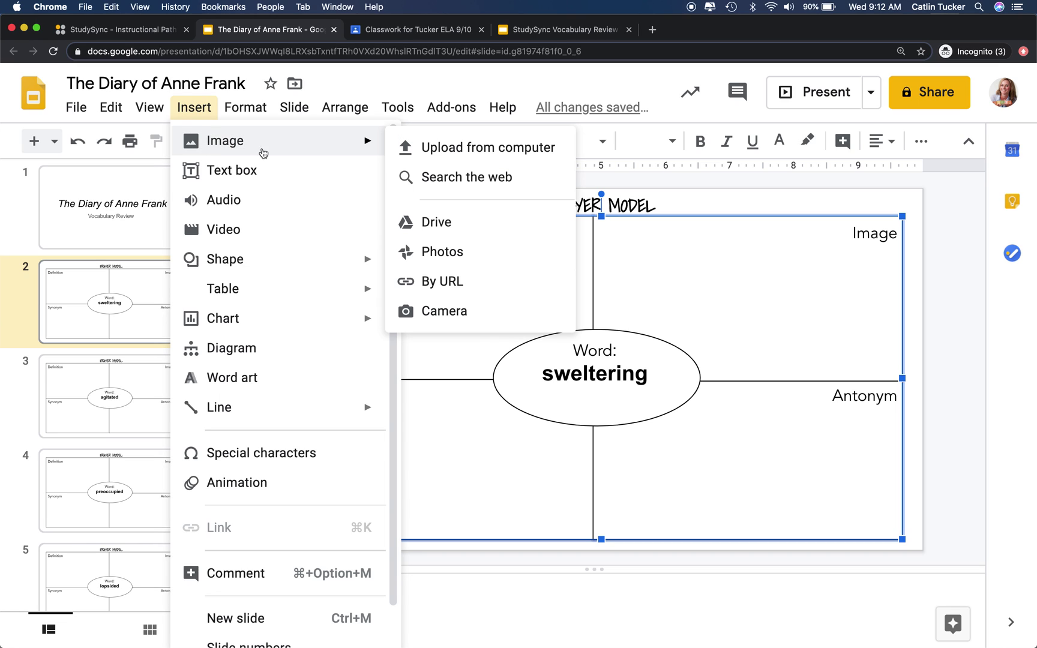
click(744, 260)
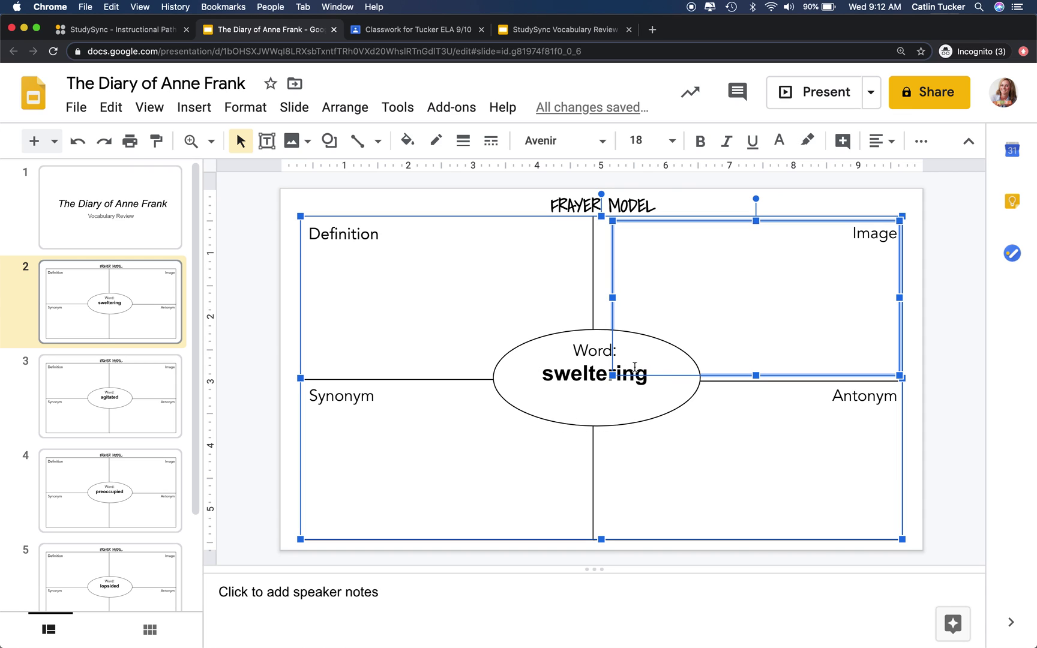
click(432, 454)
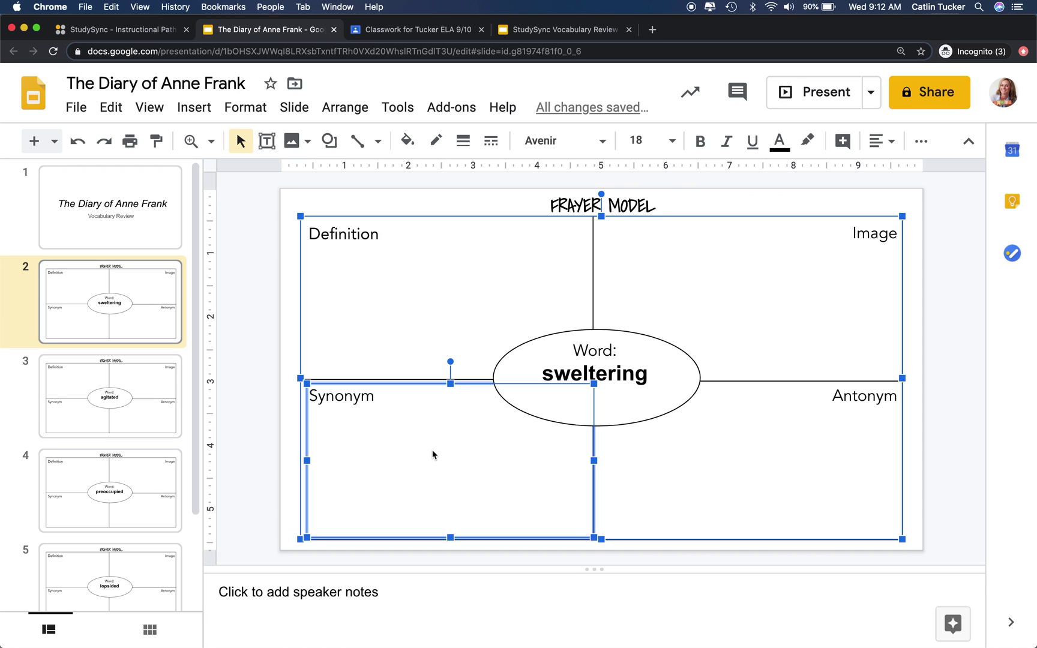
click(788, 431)
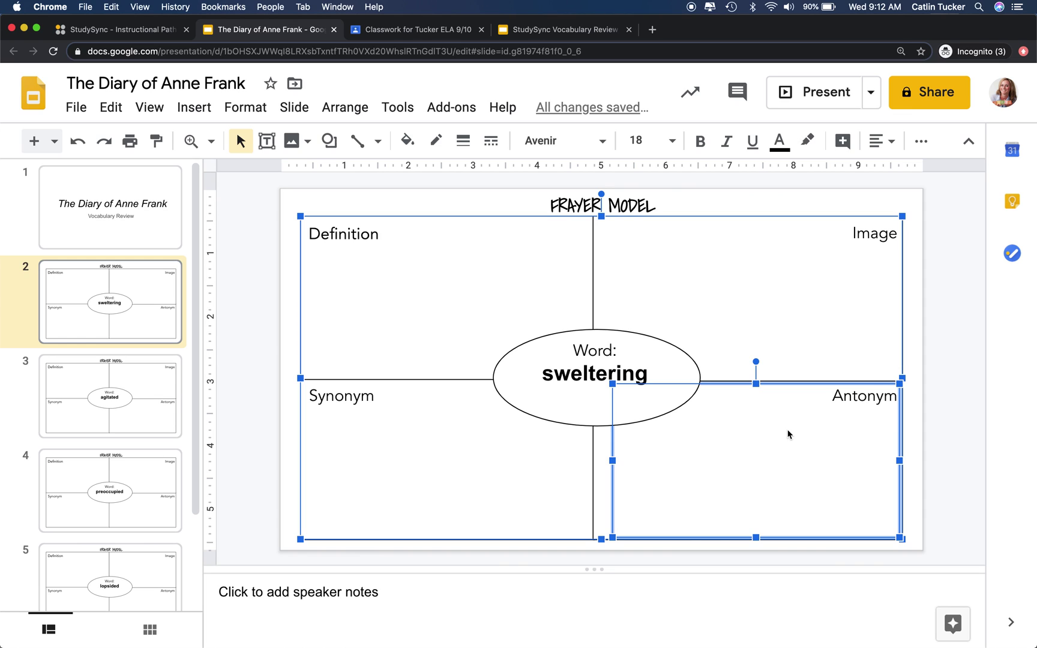
Step: Step through the agitated and preoccupied slides to the anxiety slide 6
click(169, 317)
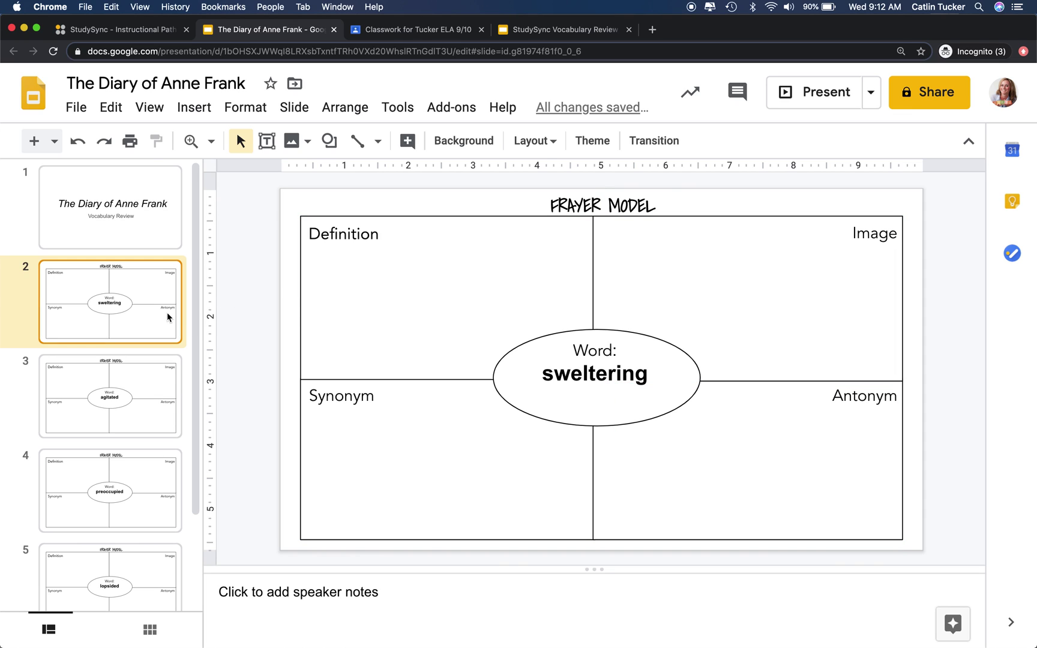
key(Down)
key(Down)
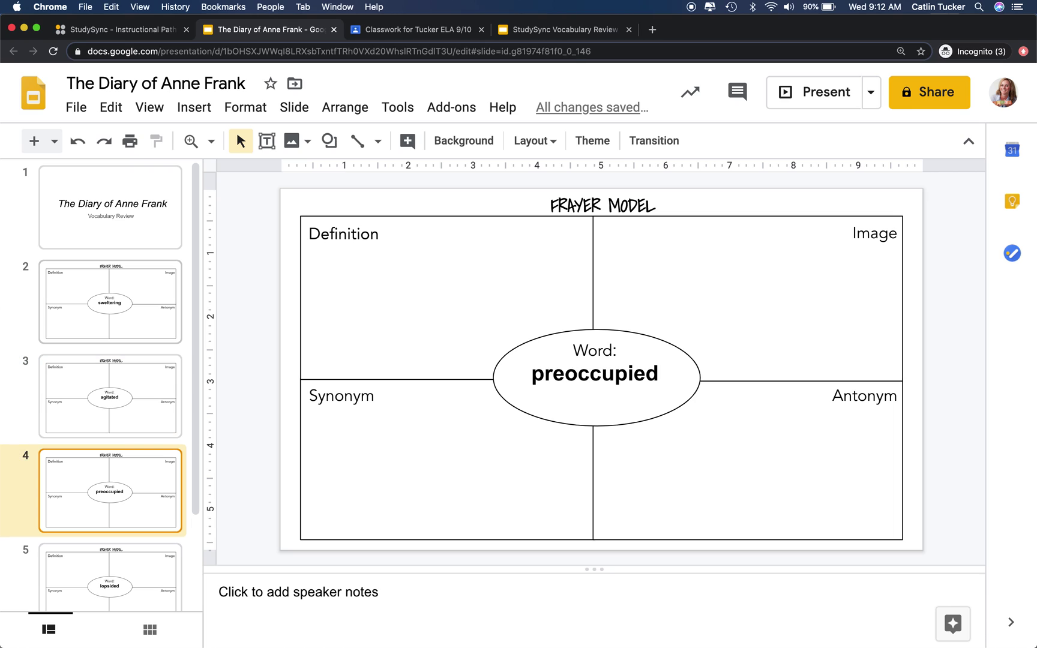
key(Down)
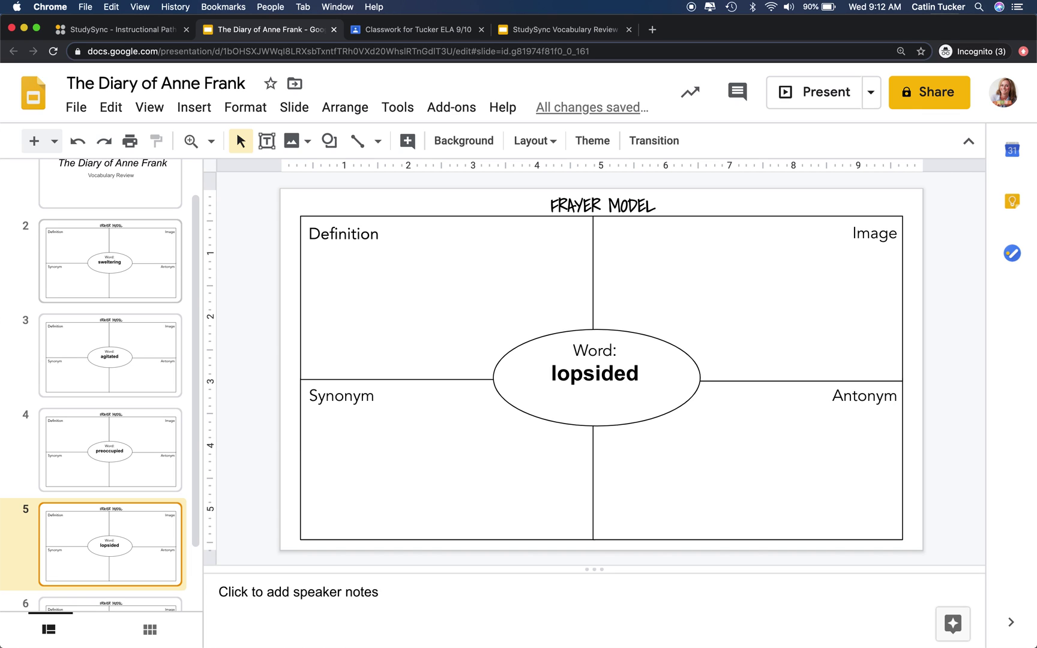
key(Down)
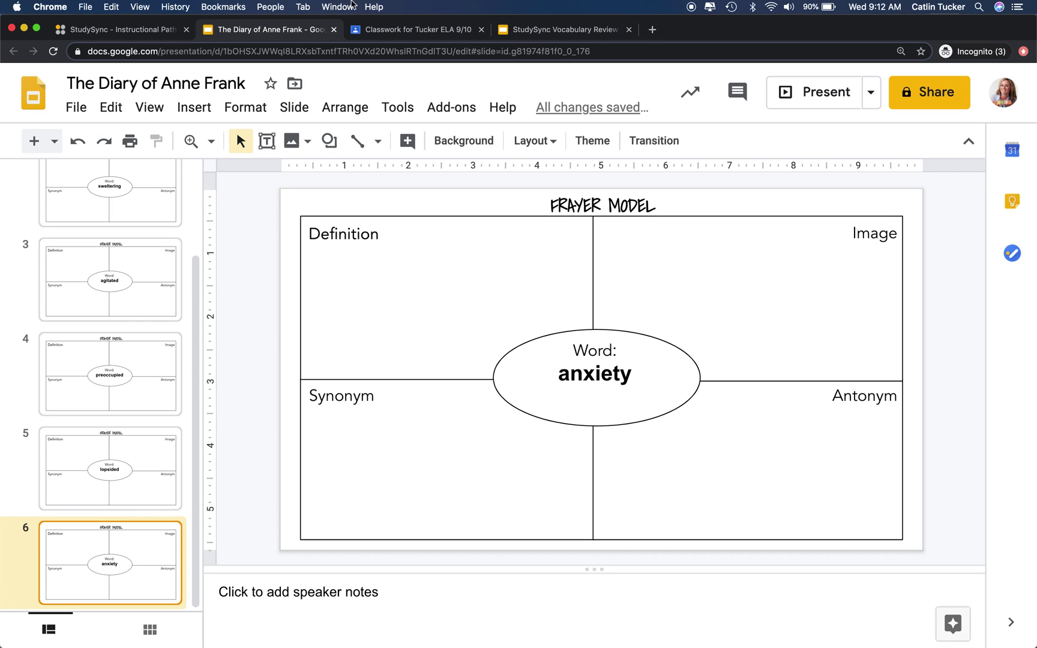
Step: Create a new Classwork assignment with The Diary of Anne Frank deck attached from Google Drive
click(420, 30)
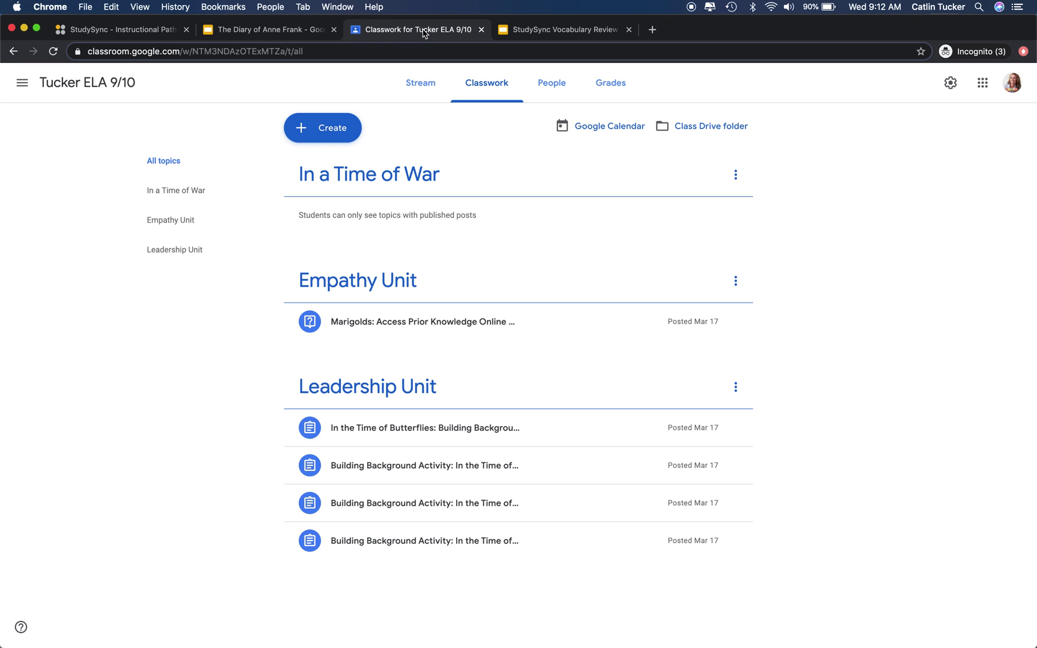
click(326, 133)
click(324, 165)
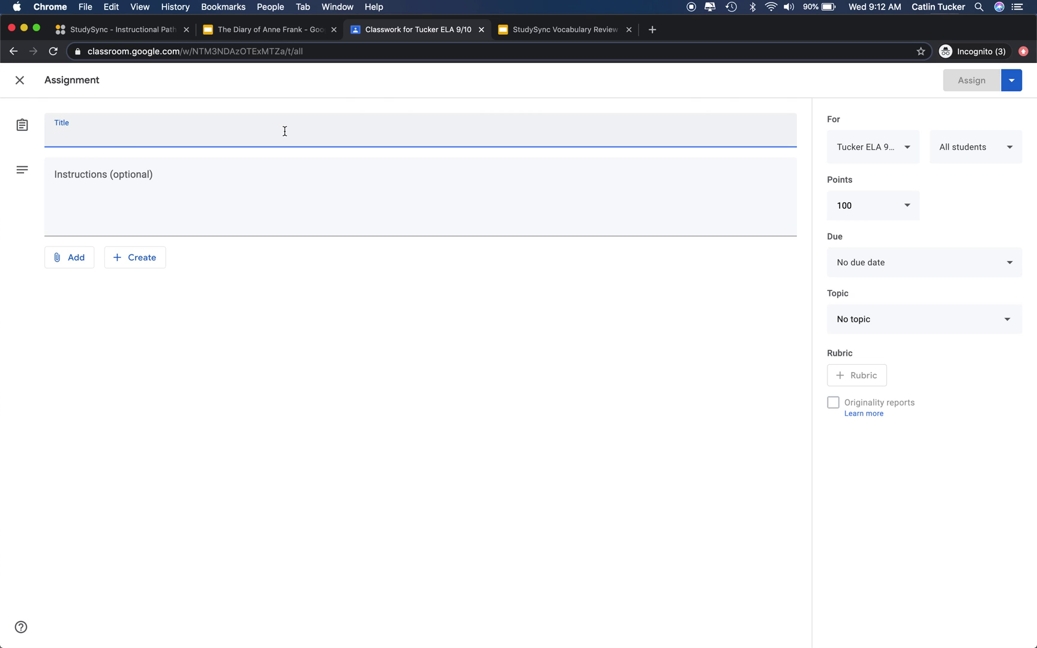
click(73, 262)
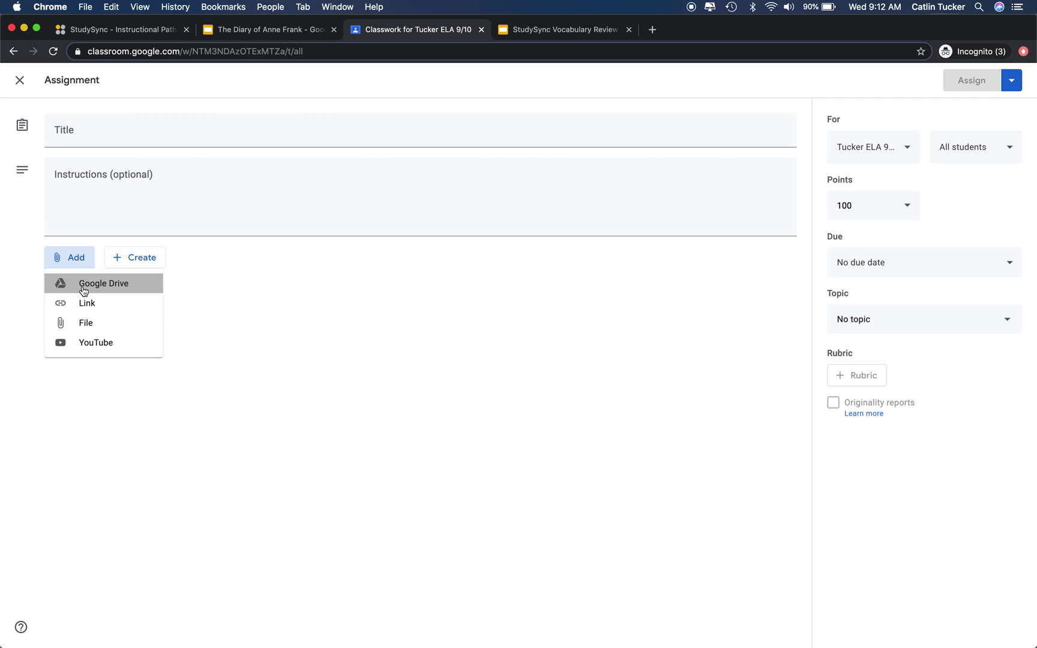
click(83, 289)
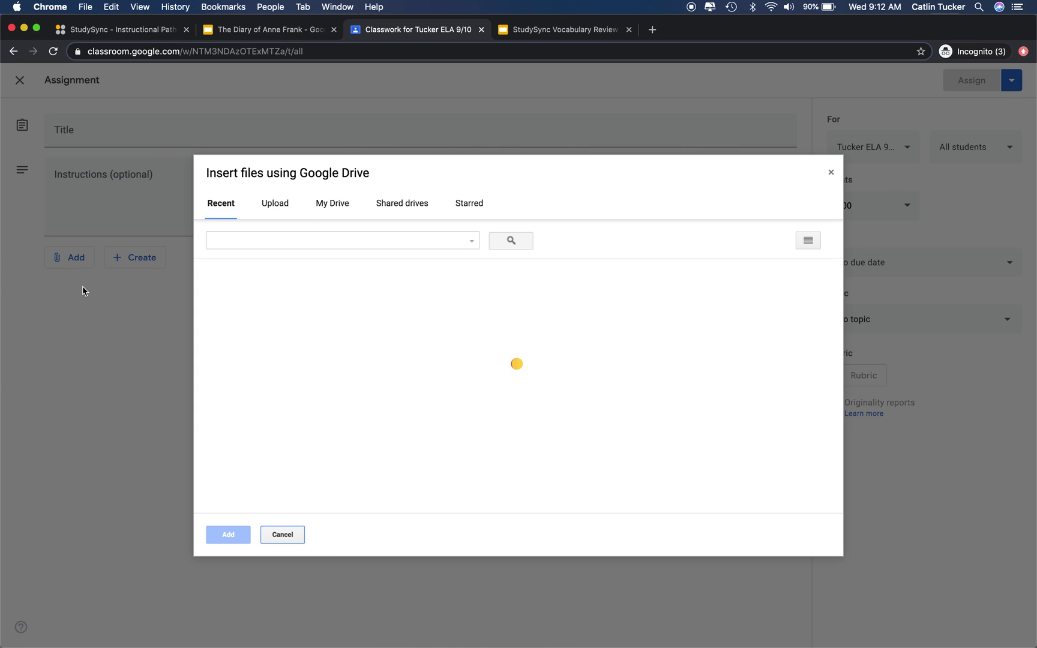
click(270, 385)
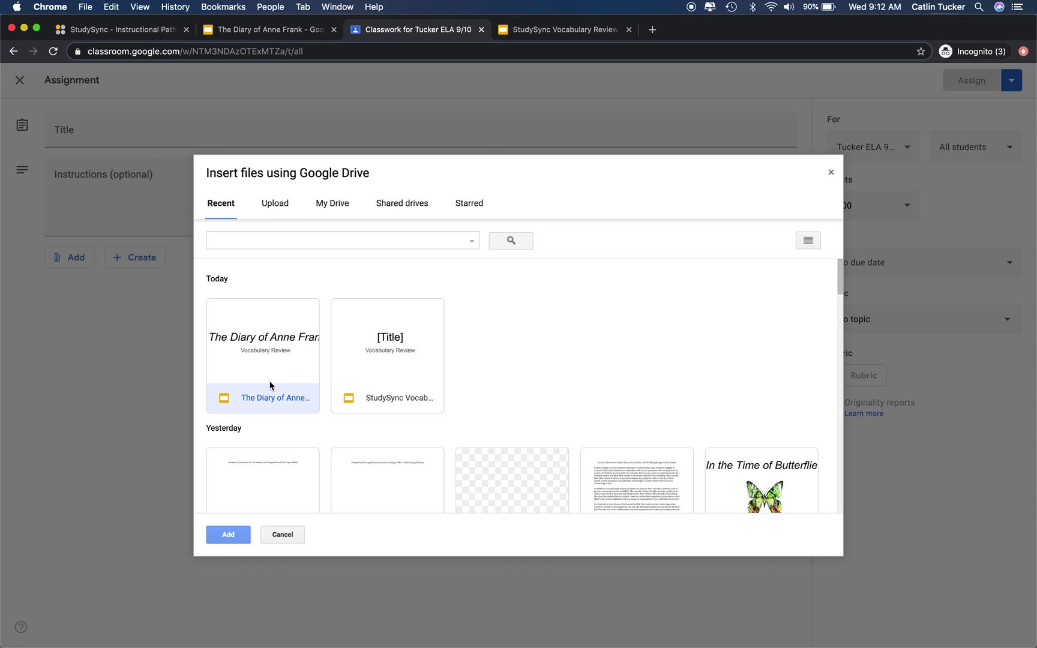
click(230, 534)
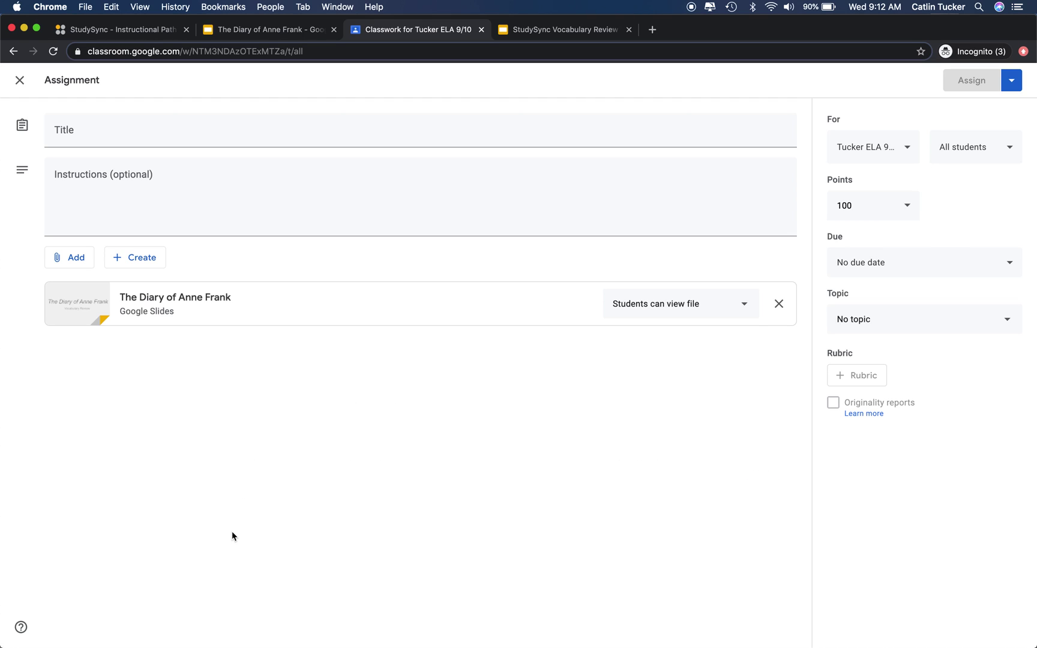
Step: Set the deck to 'Make a copy for each student' and make the assignment Ungraded
click(689, 304)
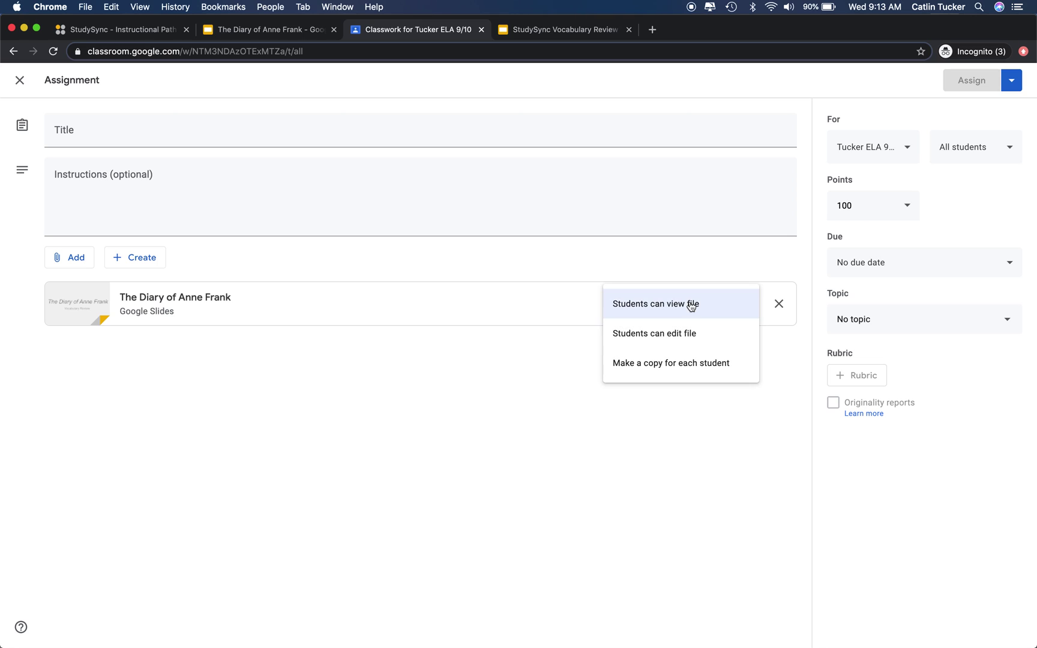
click(693, 373)
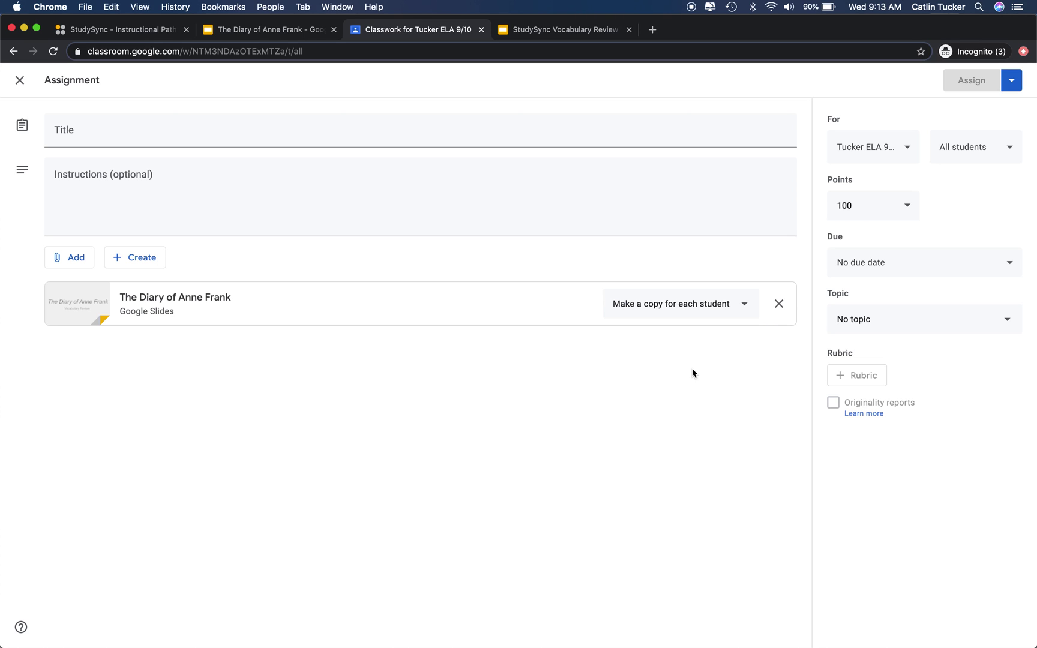
click(908, 207)
click(858, 235)
Step: Review the Frayer Model [Template] deck's blank slides 2 and 3, ending on the [Title] Vocabulary Review cover
click(574, 30)
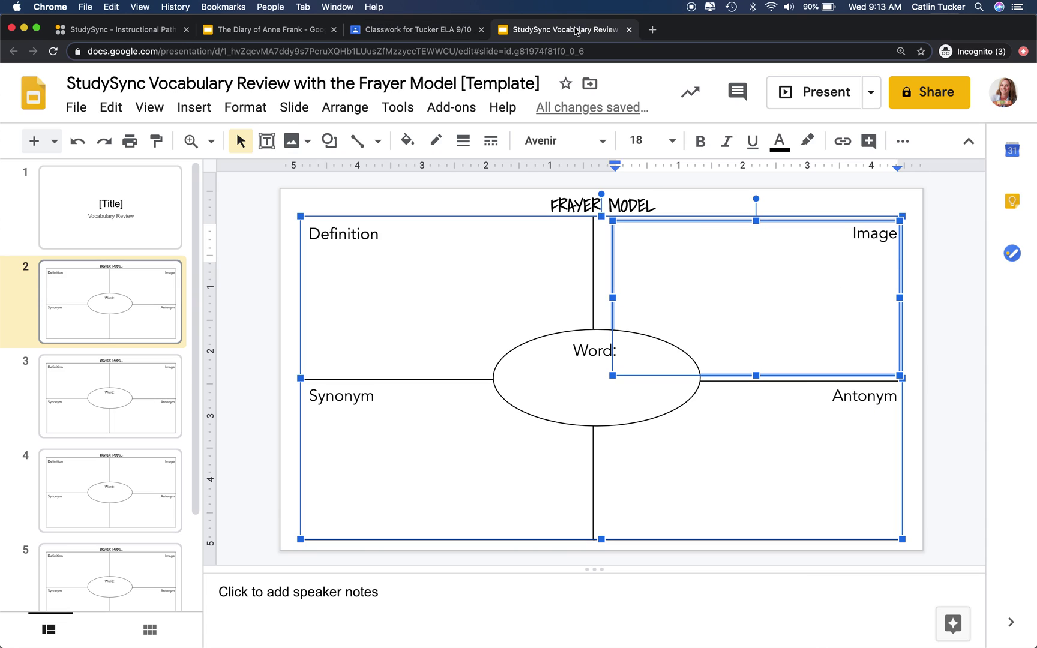
click(146, 175)
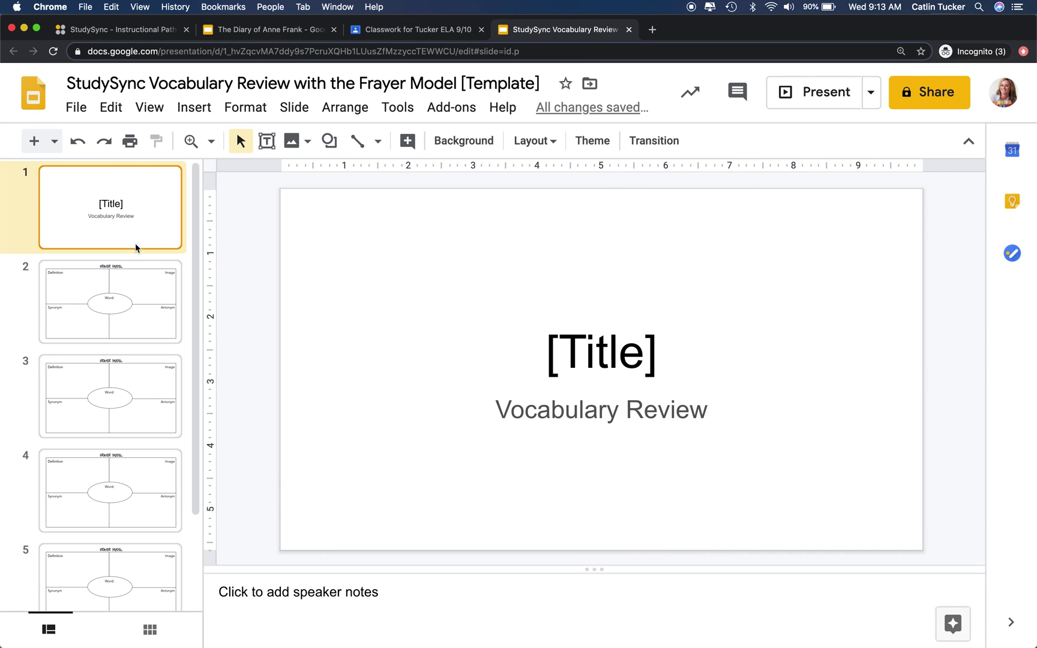
click(133, 340)
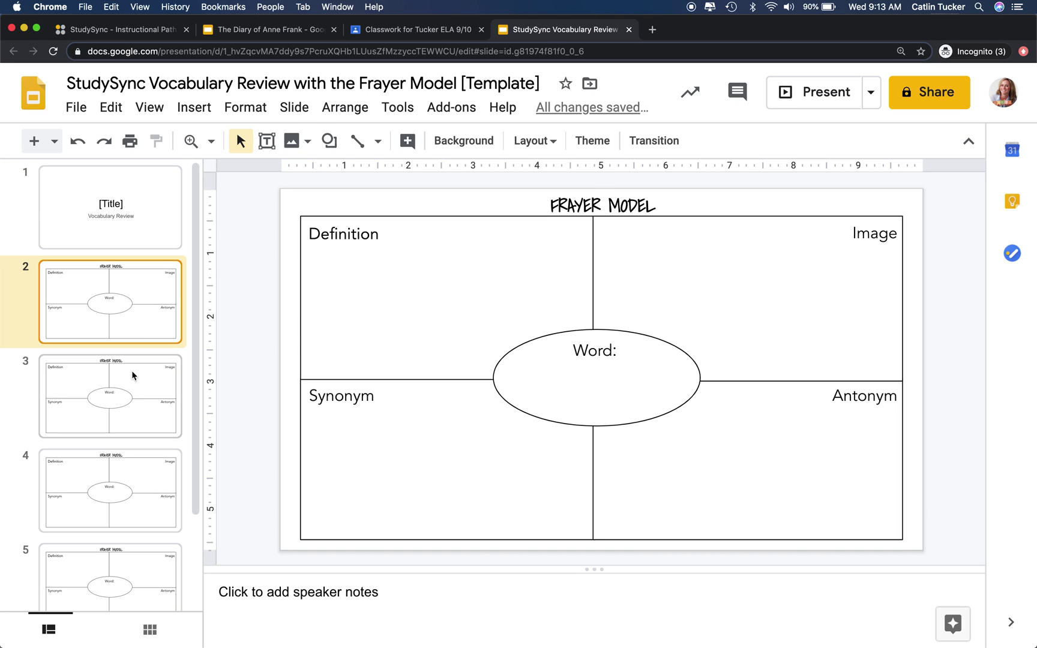
click(134, 395)
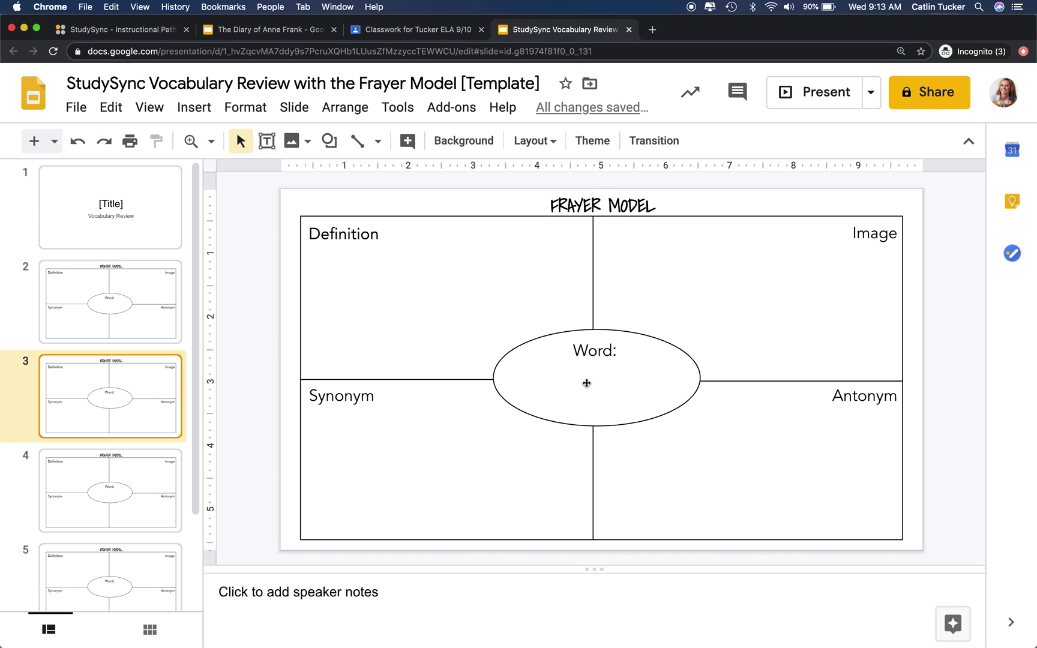
click(96, 221)
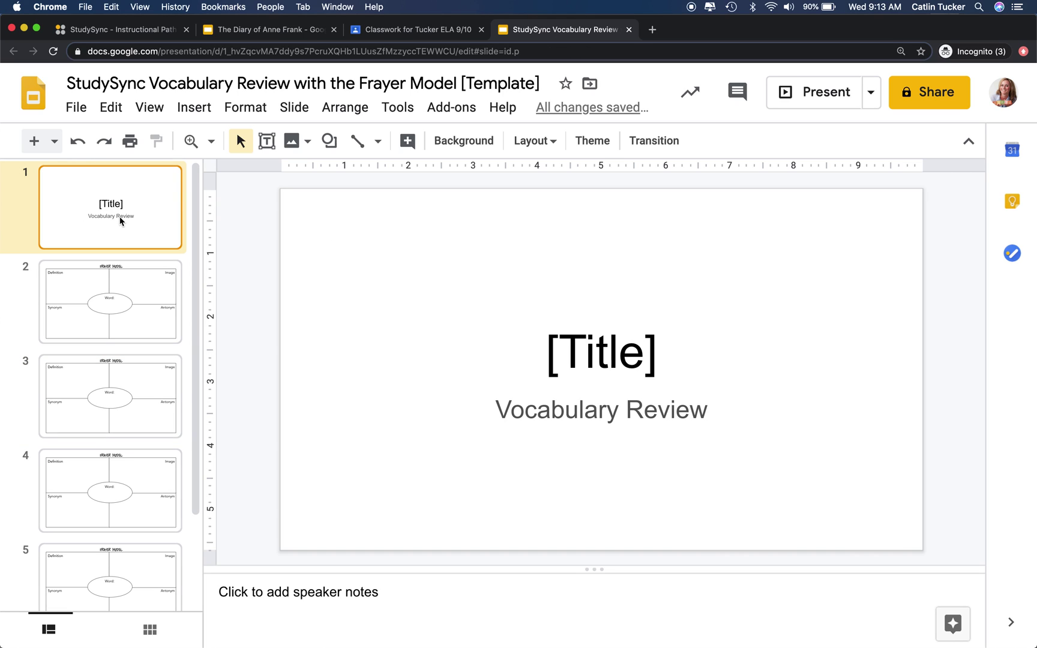